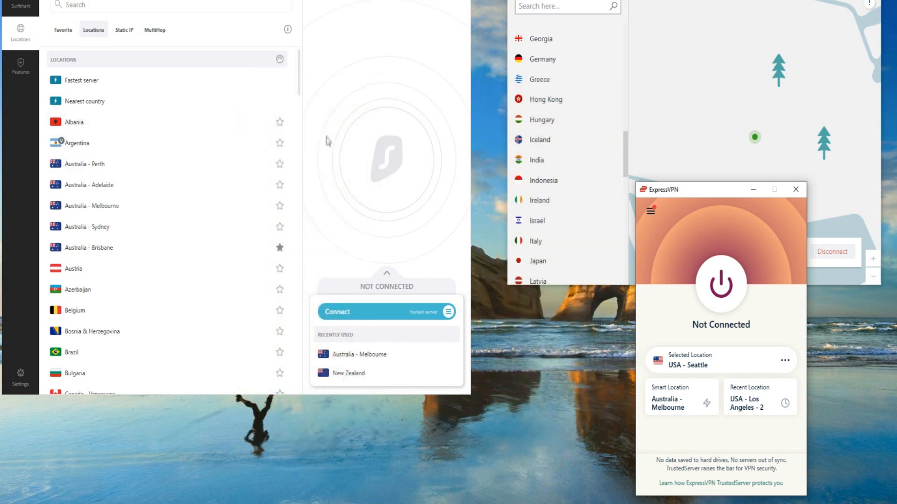
# Step: Bring the NordVPN connection status into view alongside Google's reported IP 66.115.157.16
pyautogui.click(656, 127)
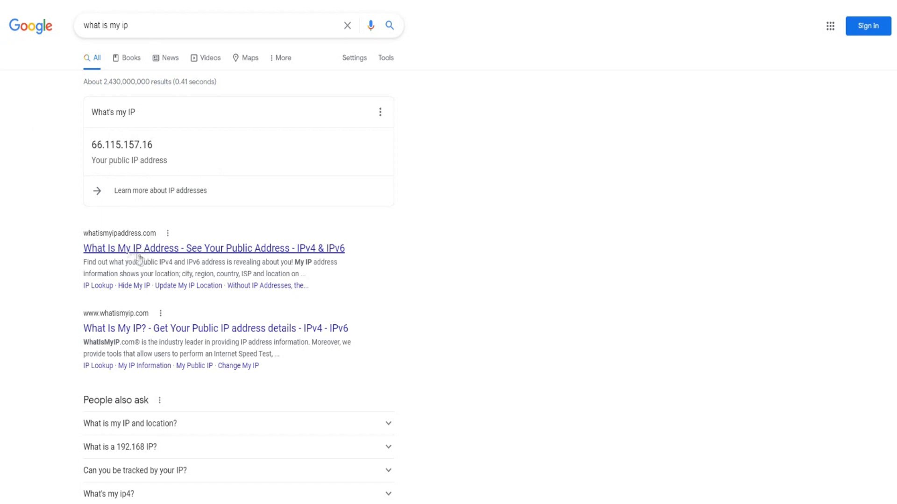
# Step: View WhatIsMyIPAddress.com showing 66.115.157.16 in San Jose, California, with the VPN window hidden
pyautogui.click(154, 248)
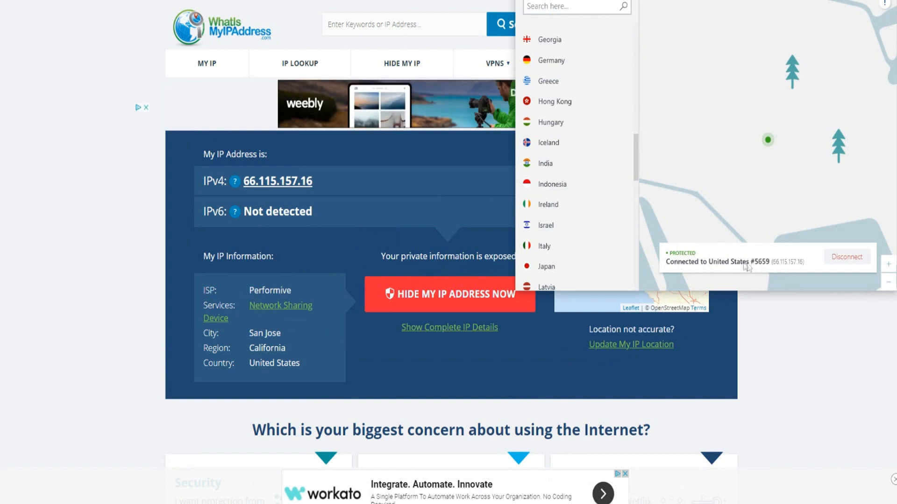
pyautogui.click(196, 238)
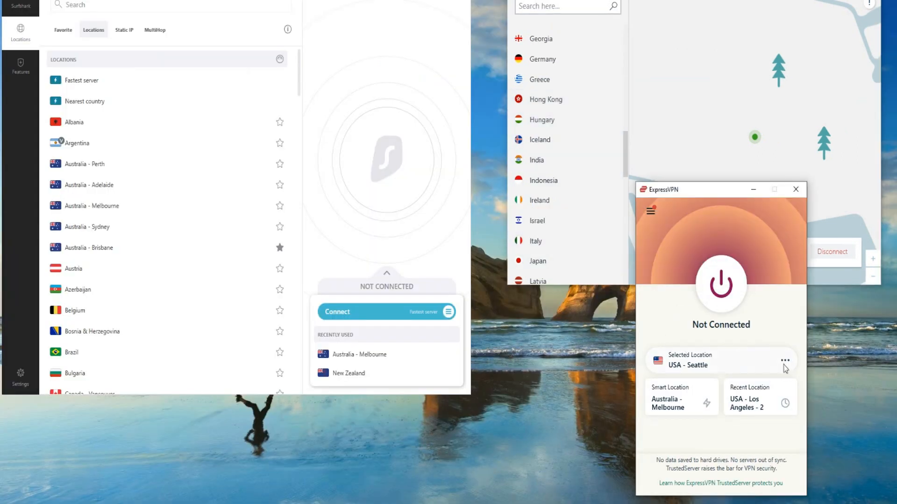
pyautogui.moveTo(625, 156); pyautogui.dragTo(631, 271)
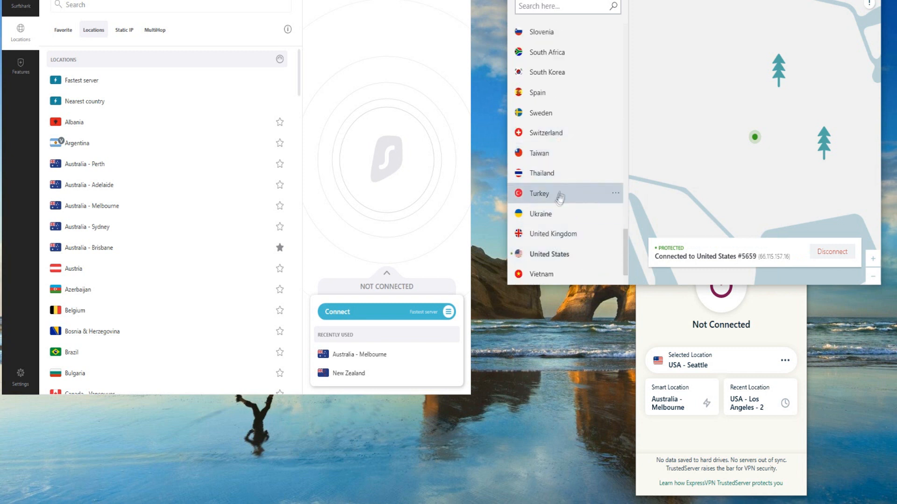
pyautogui.scroll(3, 553, 197)
pyautogui.scroll(3, 553, 189)
pyautogui.scroll(3, 550, 169)
pyautogui.scroll(3, 550, 154)
pyautogui.scroll(2, 548, 147)
pyautogui.click(759, 347)
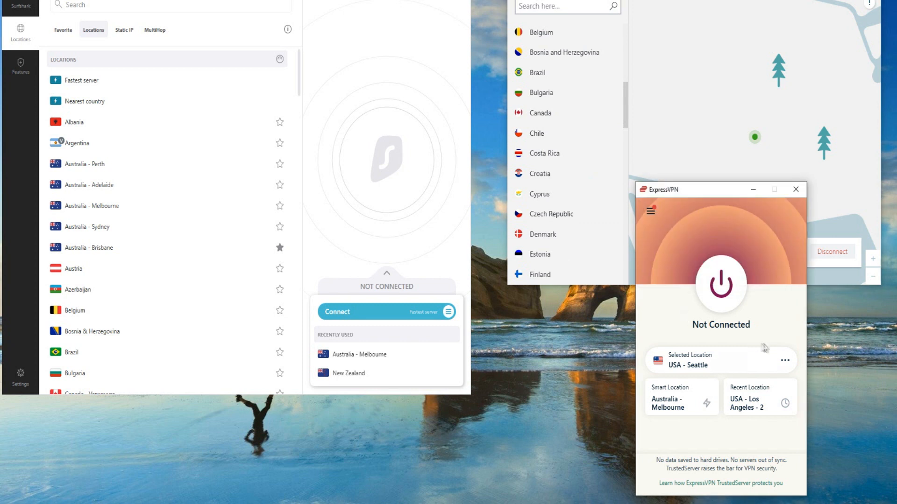
pyautogui.click(786, 362)
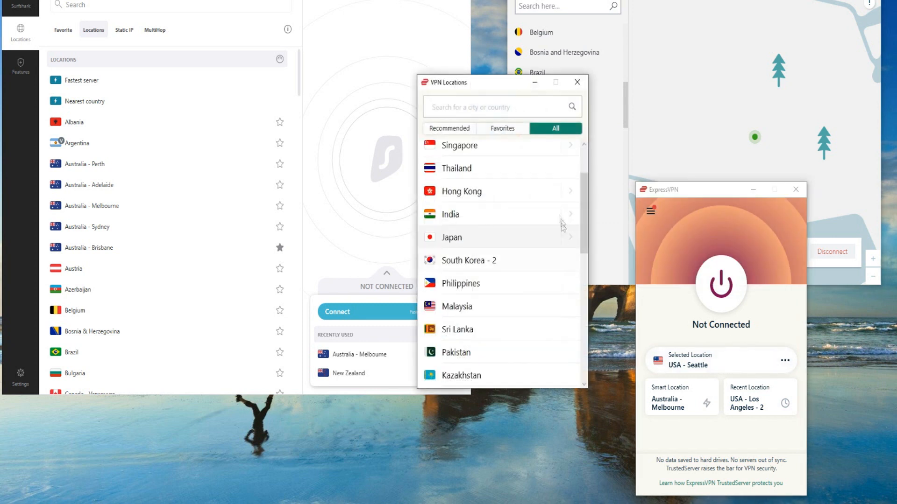
pyautogui.scroll(-3, 529, 210)
pyautogui.scroll(5, 528, 198)
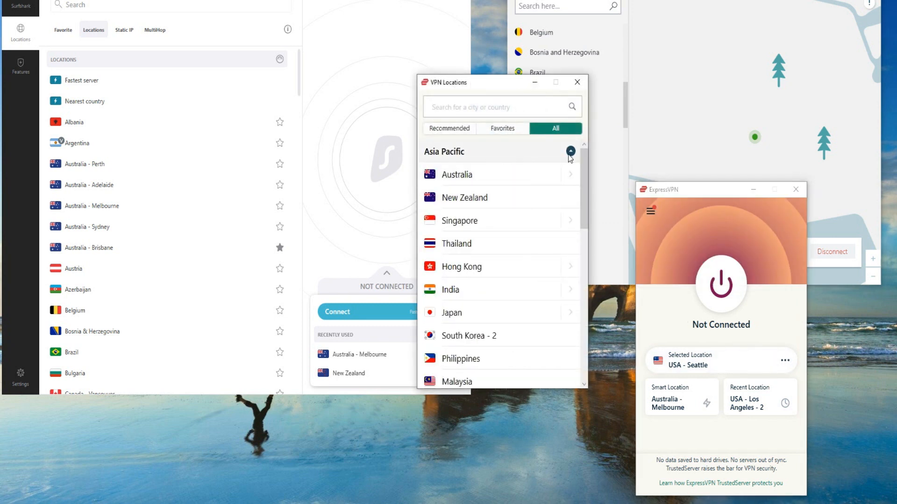
pyautogui.click(570, 151)
pyautogui.click(571, 175)
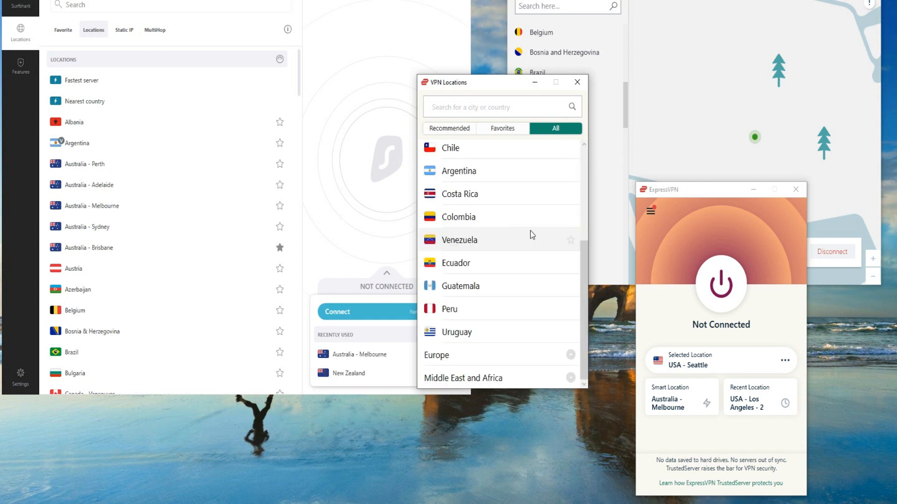
pyautogui.scroll(3, 532, 231)
pyautogui.click(577, 82)
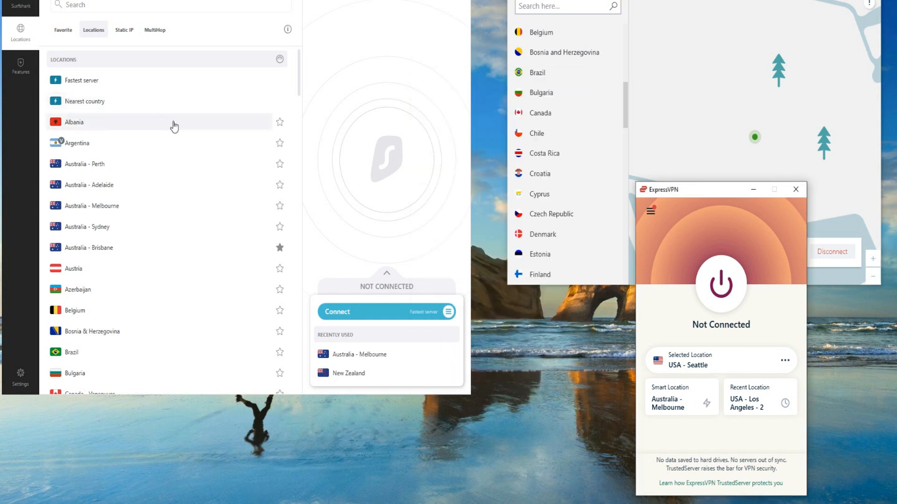
pyautogui.scroll(-5, 137, 145)
pyautogui.scroll(-5, 138, 145)
pyautogui.scroll(-5, 138, 145)
pyautogui.scroll(-5, 138, 145)
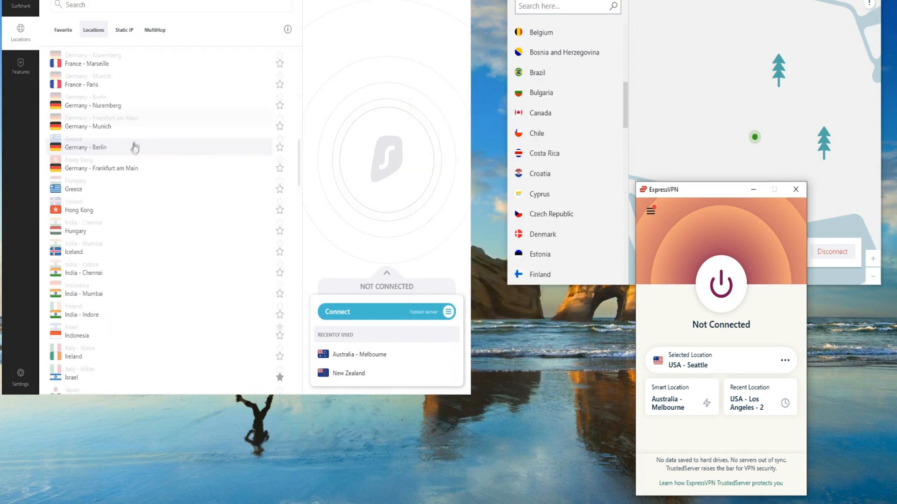
pyautogui.scroll(-5, 126, 175)
pyautogui.scroll(-3, 110, 200)
pyautogui.scroll(-3, 112, 199)
pyautogui.scroll(3, 162, 205)
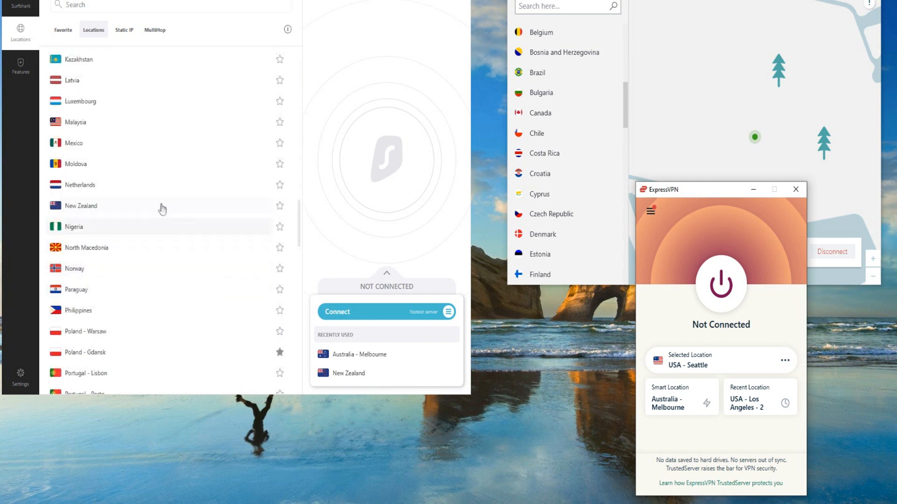
pyautogui.scroll(10, 162, 205)
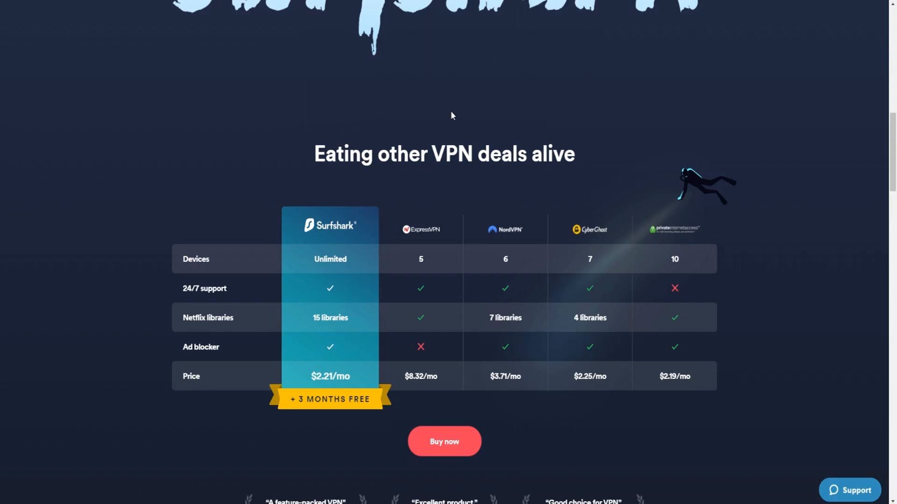
pyautogui.scroll(-3, 451, 111)
pyautogui.scroll(-3, 462, 143)
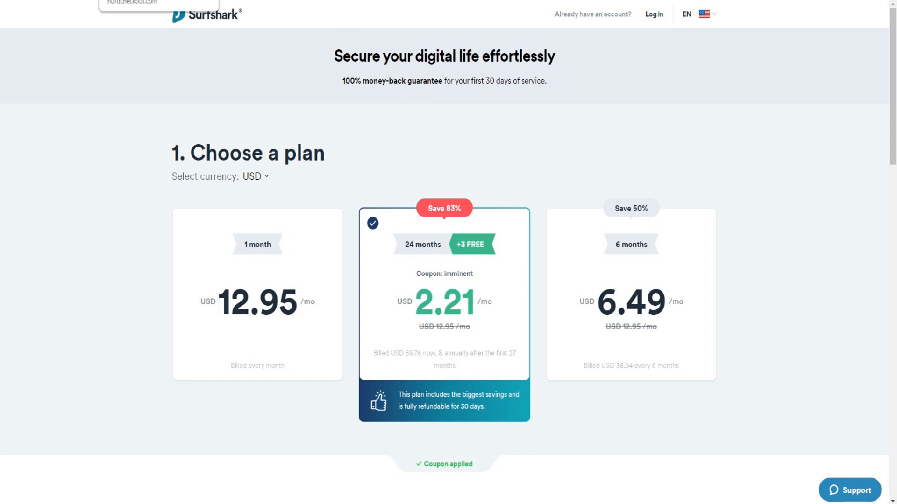
# Step: Return to the NordVPN checkout page after viewing Surfshark's USD 2.21/mo 24-month plan
pyautogui.click(134, 1)
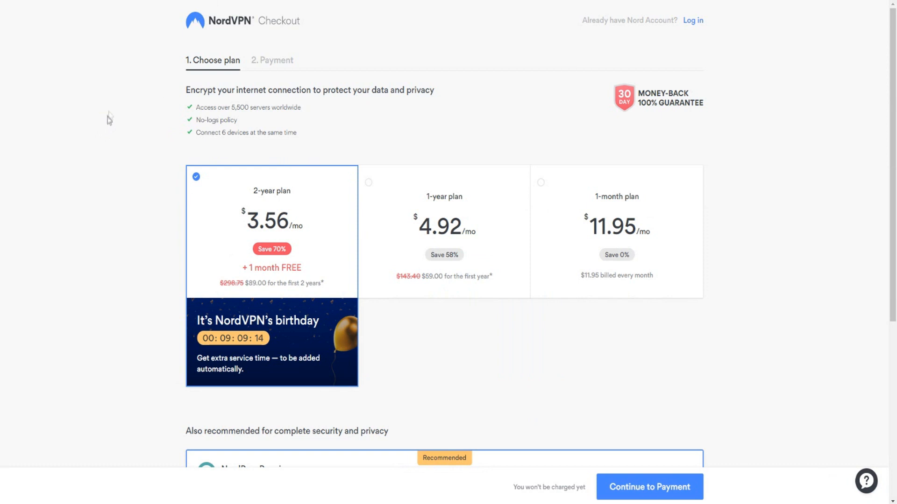